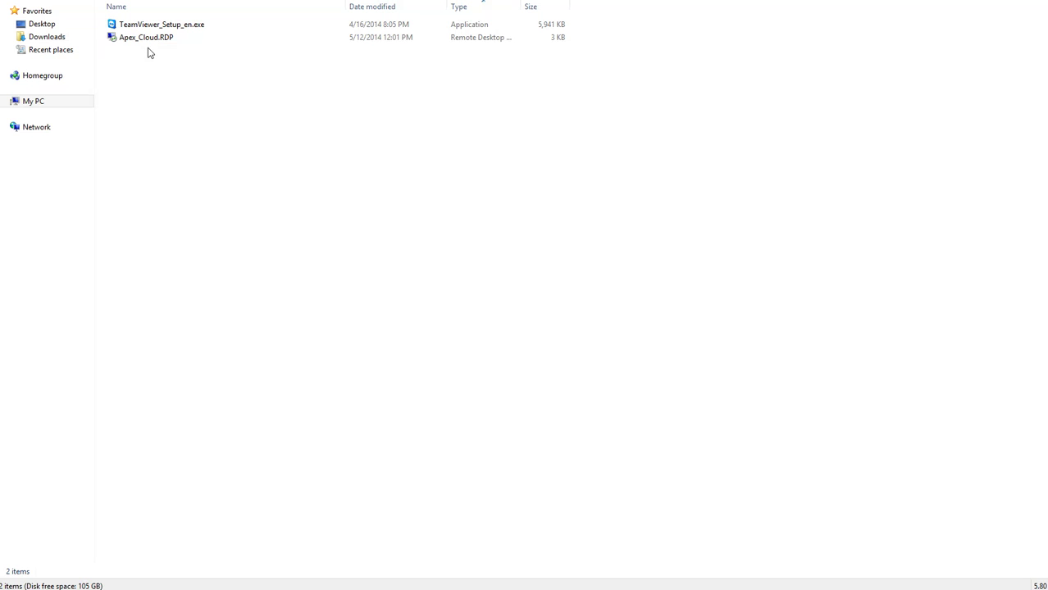
- Select TeamViewer_Setup_en.exe in Explorer and on the cloud desktop, then begin renaming it
click(136, 26)
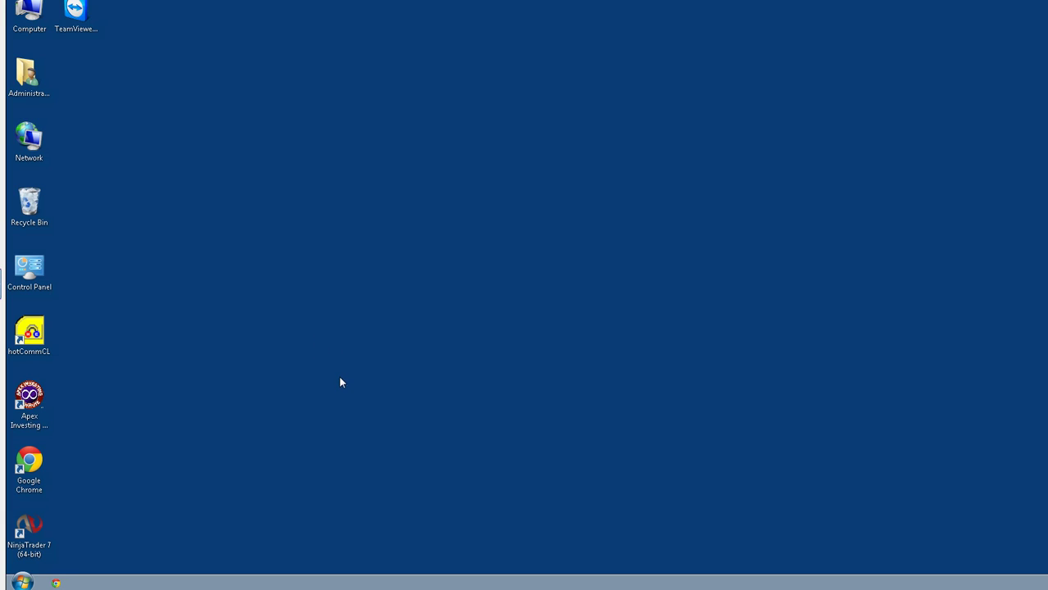
click(80, 39)
drag(97, 29, 55, 30)
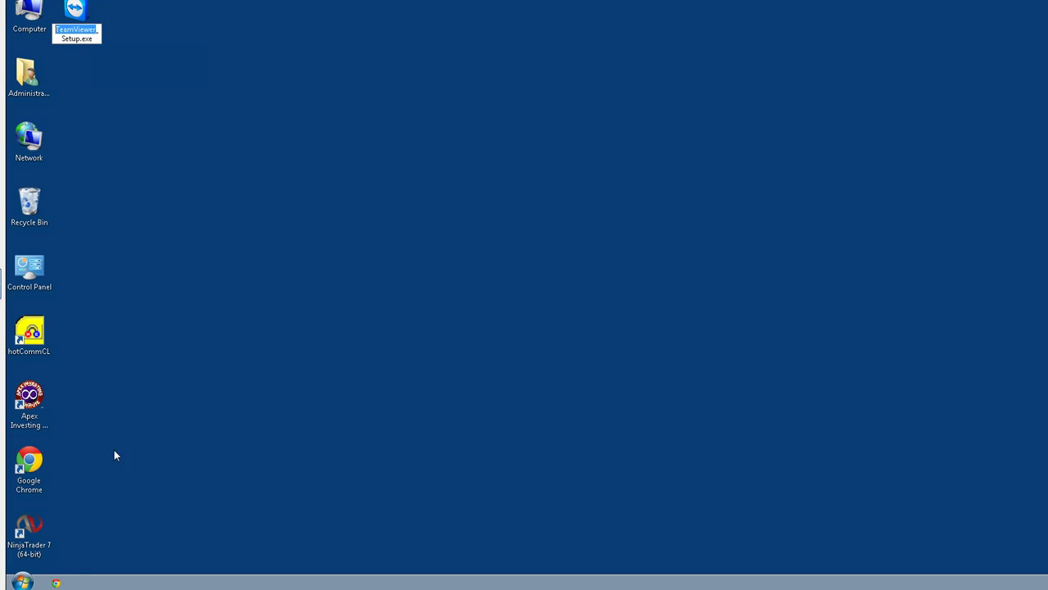
double_click(39, 469)
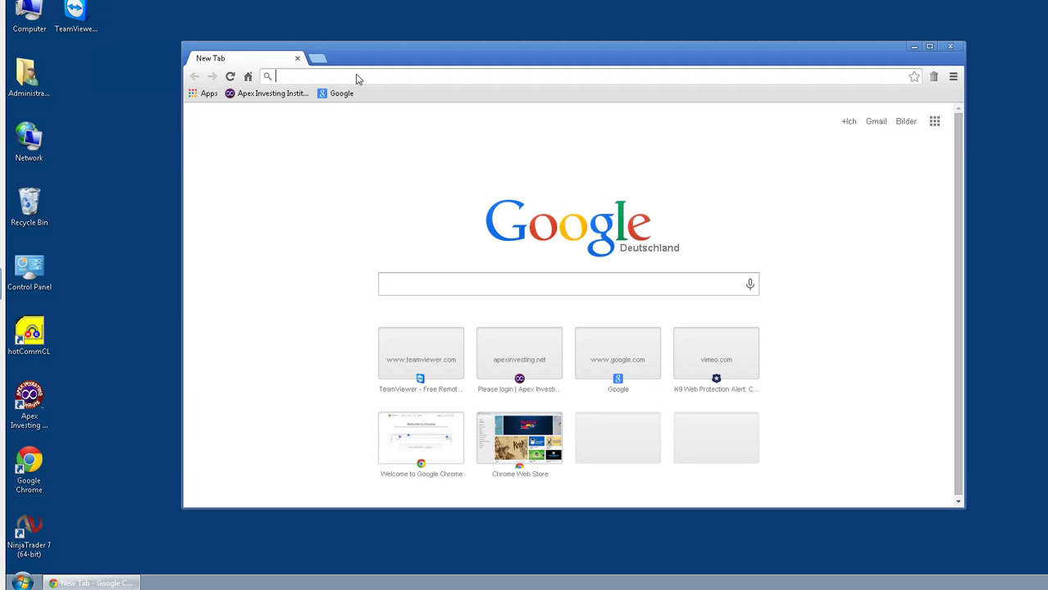
text(TeamViewer)
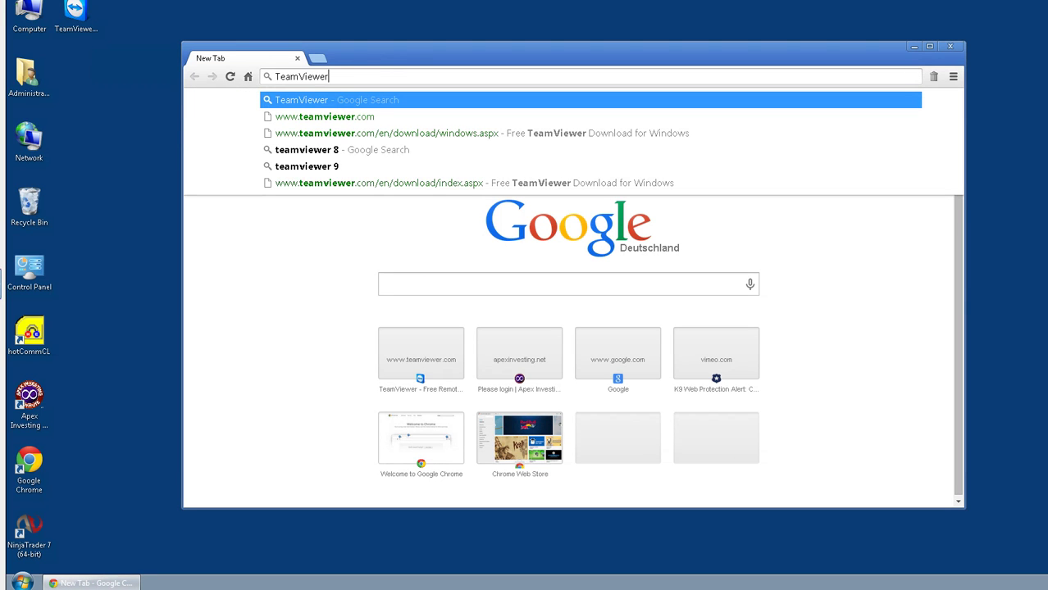
click(338, 117)
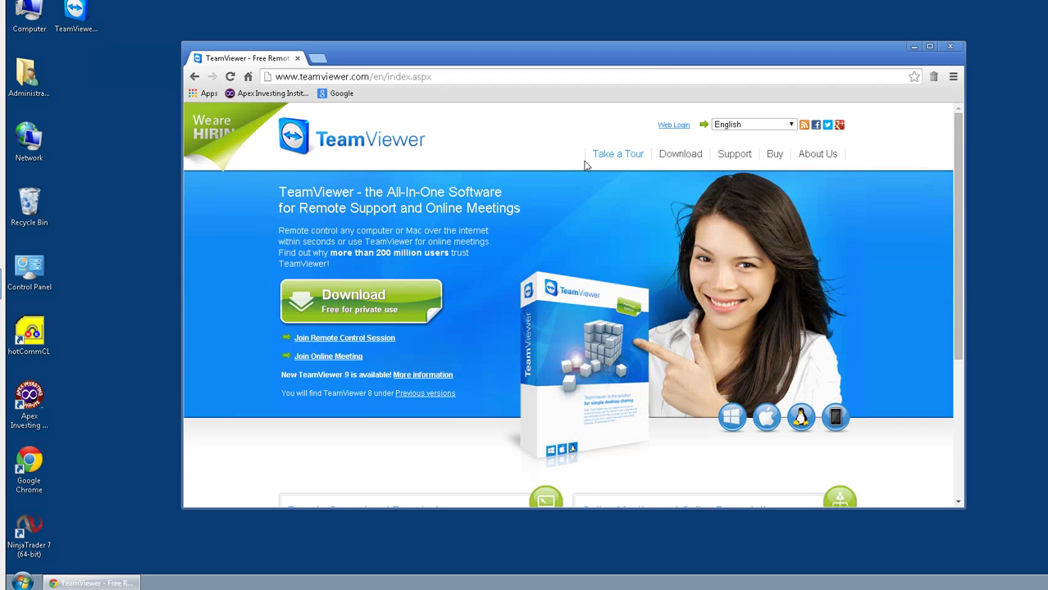
mouse_move(680, 155)
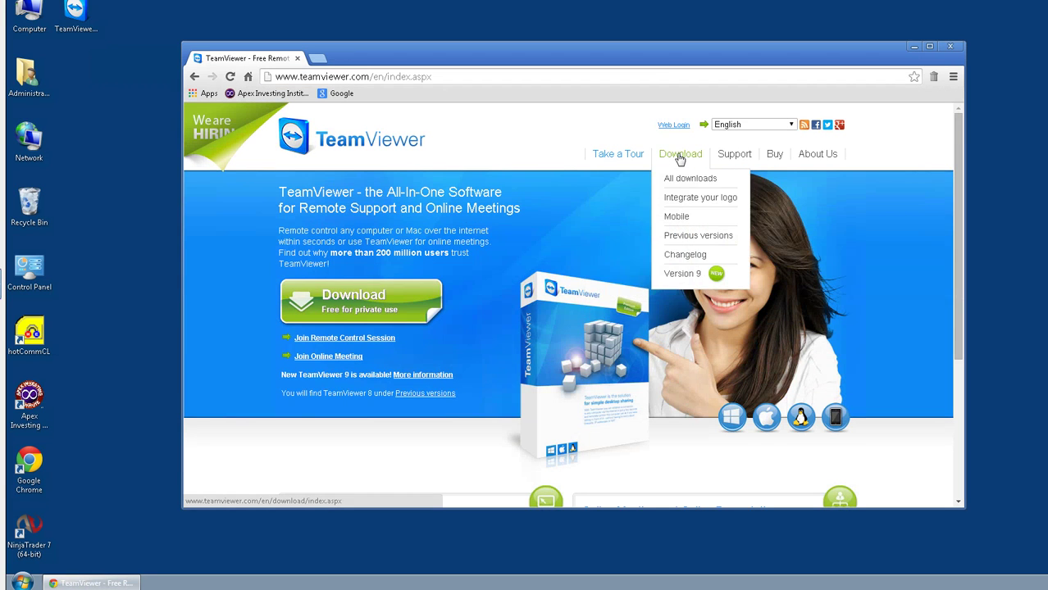
click(680, 157)
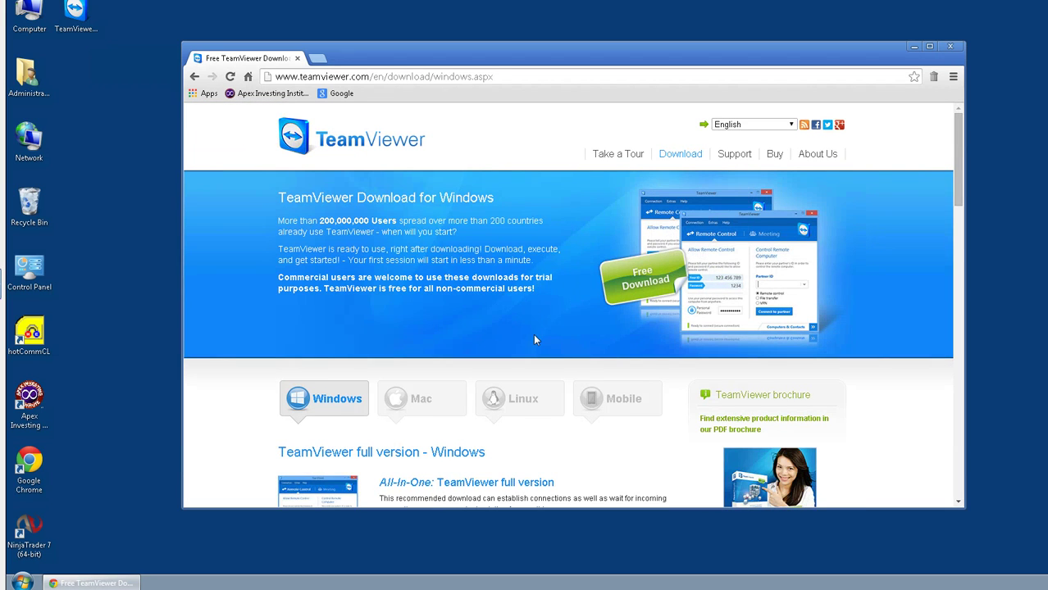
scroll(534, 340, down, 2)
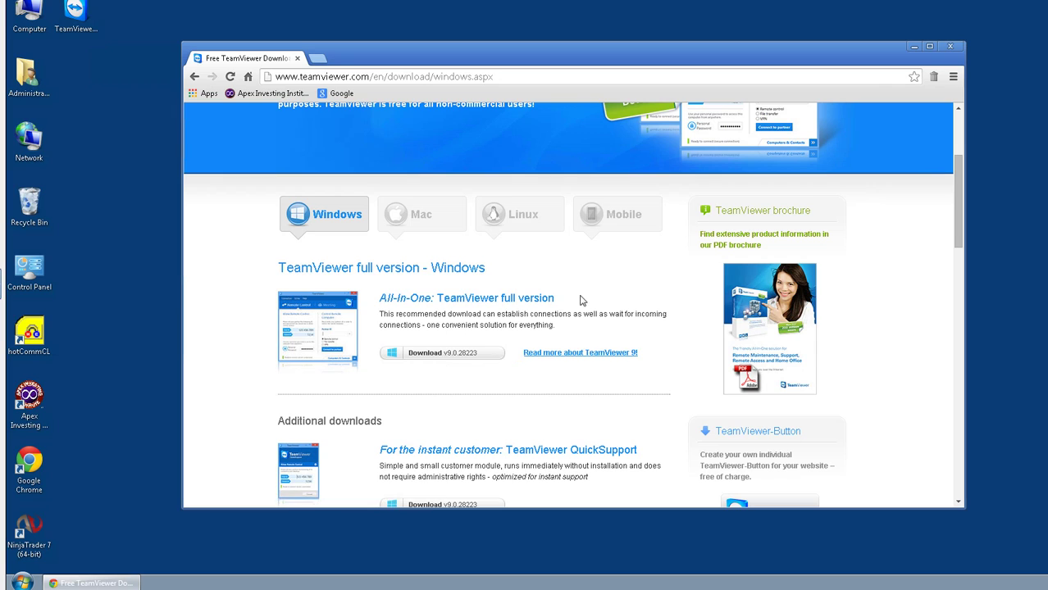
click(949, 49)
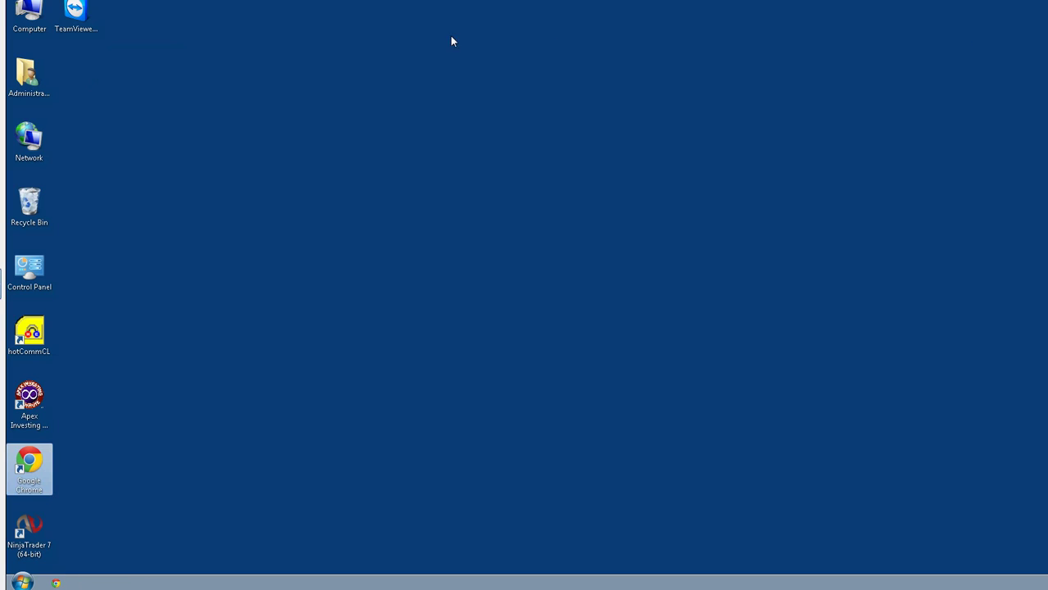
- Run TeamViewer once for personal, non-commercial use, move its window top-left and select Your ID
click(73, 31)
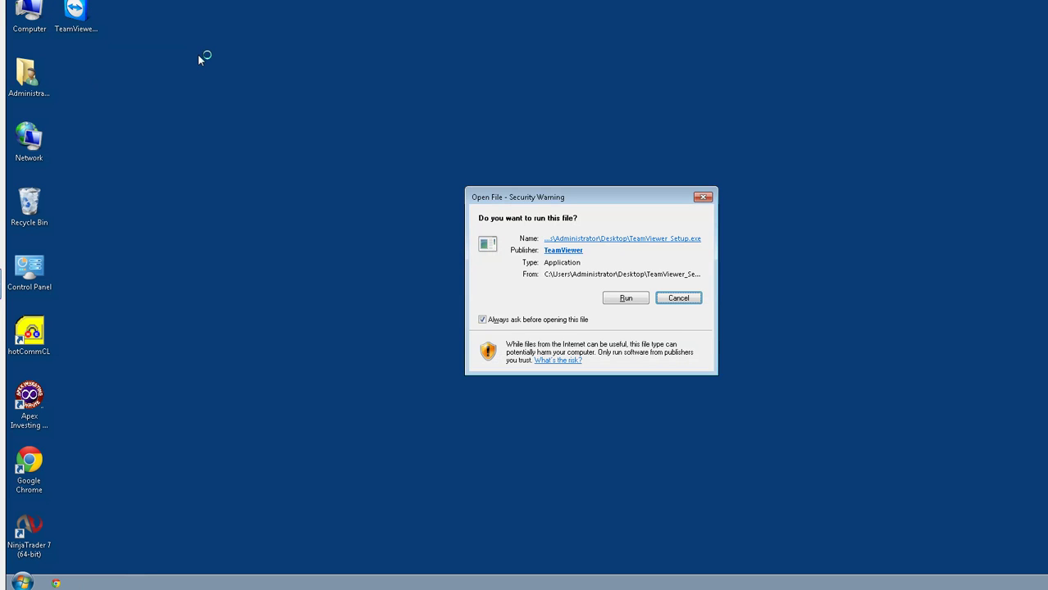
click(623, 300)
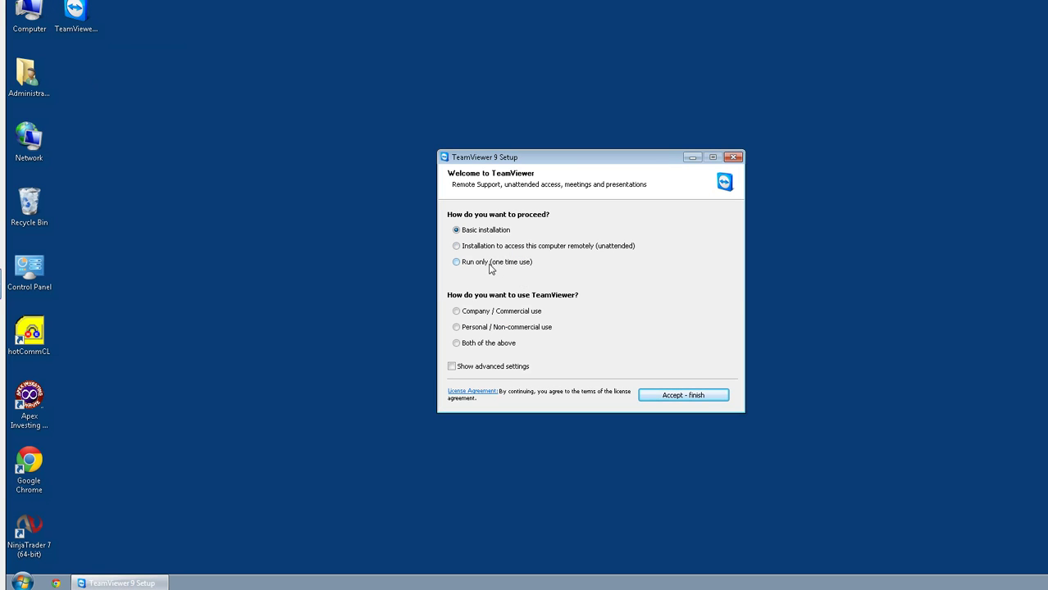
click(514, 264)
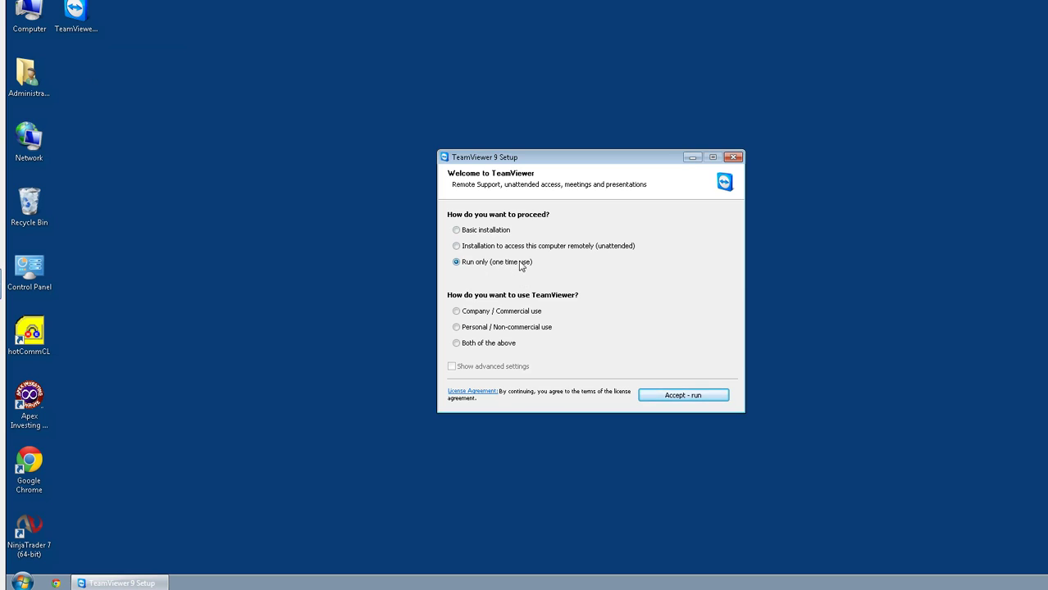
click(478, 329)
click(694, 400)
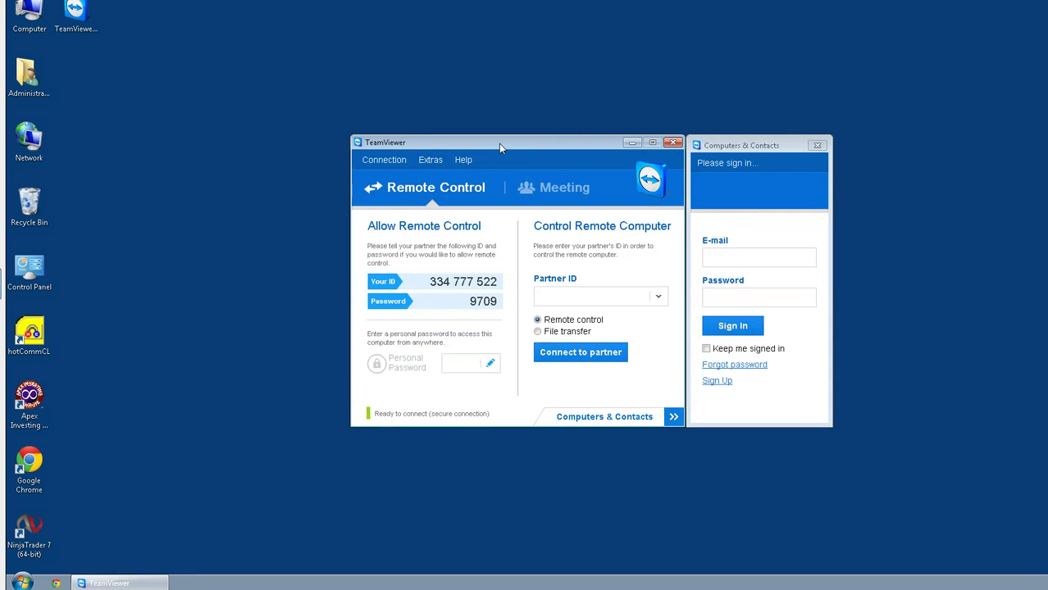
drag(500, 146, 241, 60)
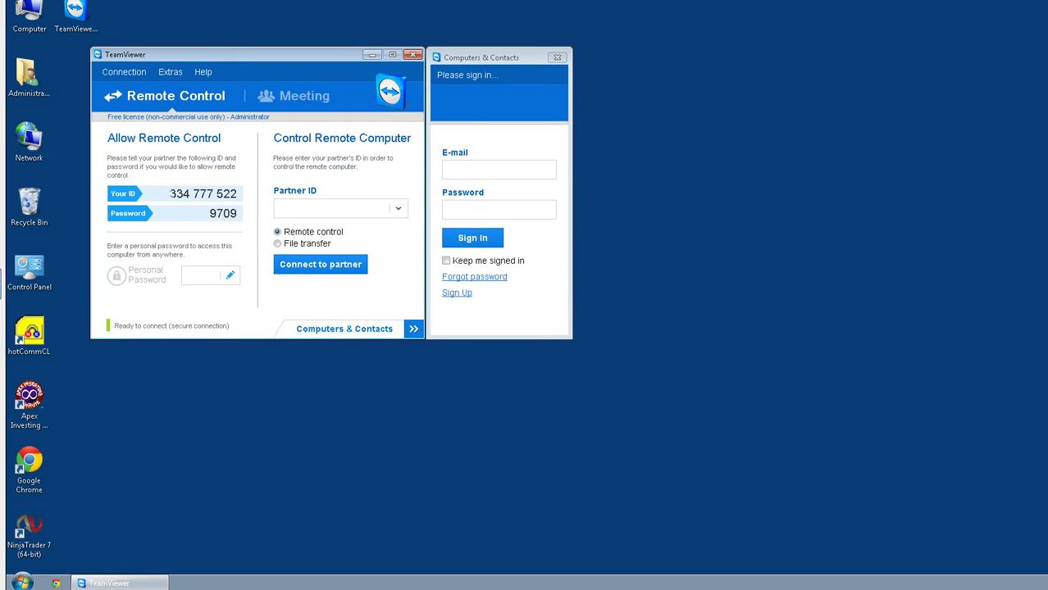
drag(169, 194, 238, 194)
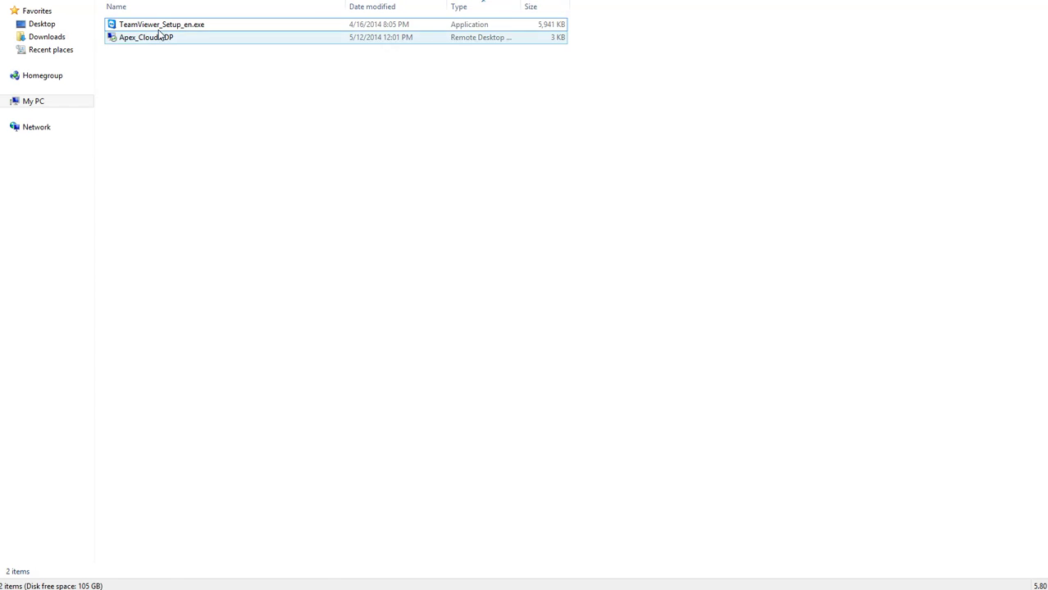
- Start TeamViewer on the home PC, running it once for personal, non-commercial use
click(160, 31)
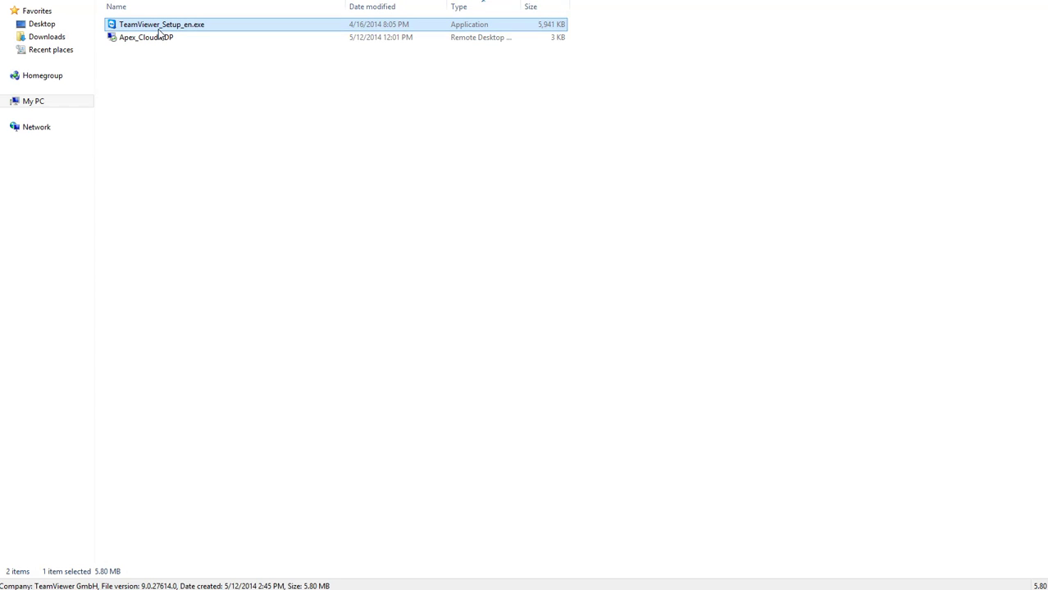
key(Return)
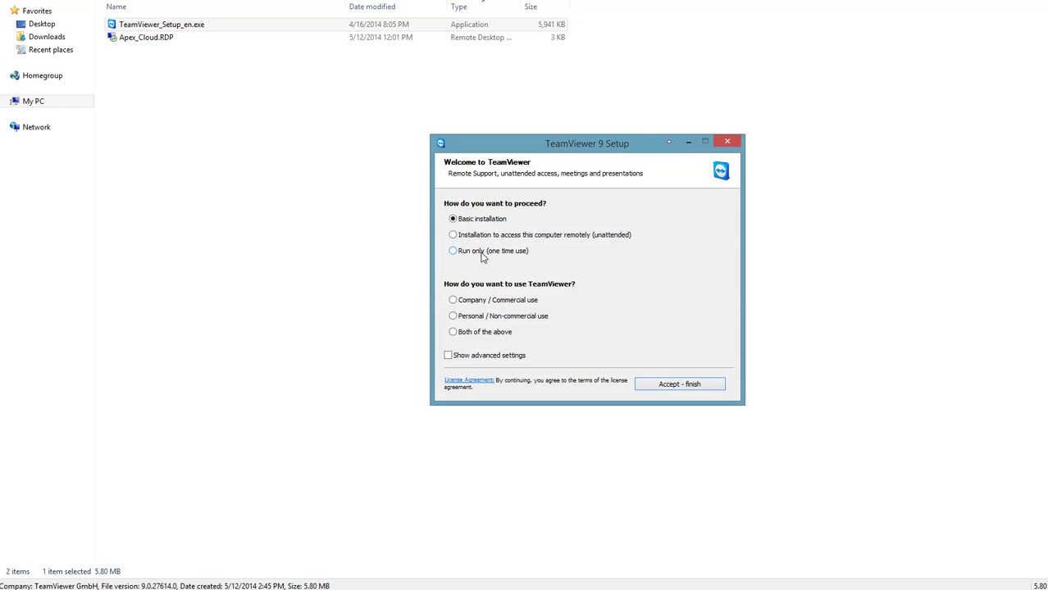
click(483, 252)
click(523, 317)
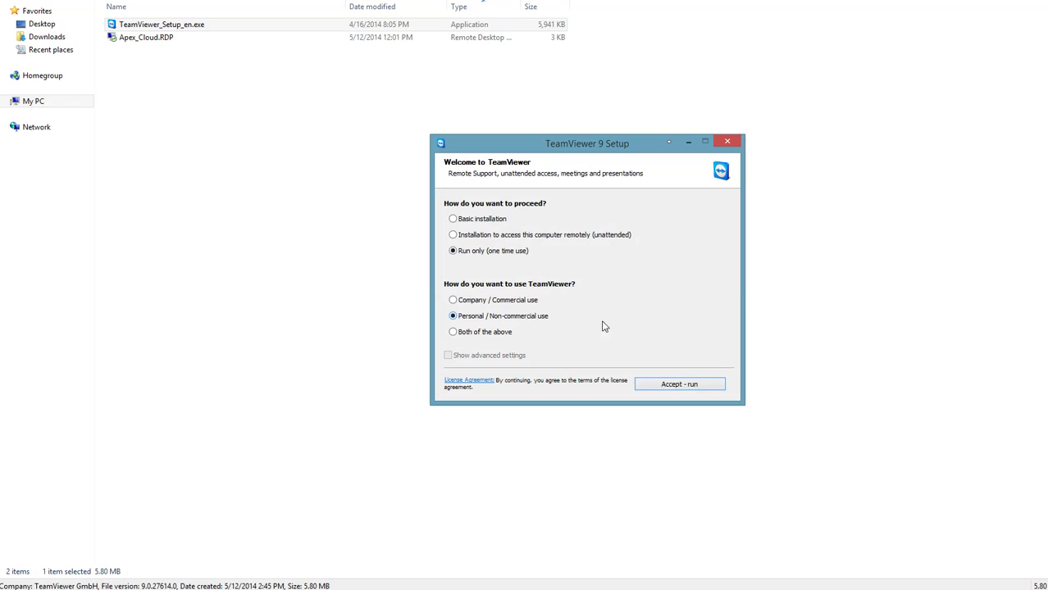
click(666, 385)
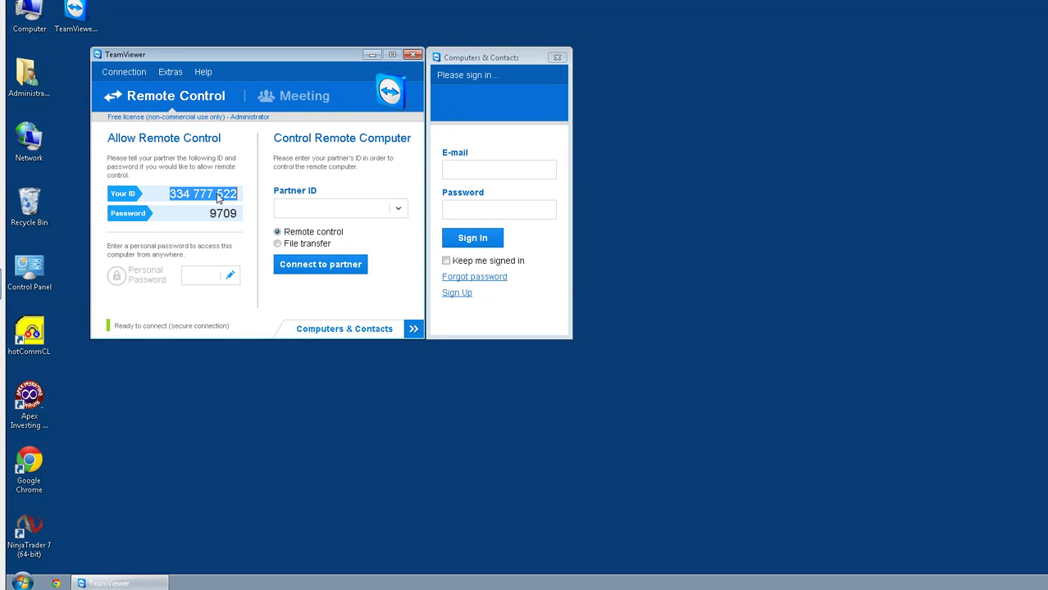
- Copy the cloud PC's ID into Partner ID, connect, and log on with the partner password
right_click(218, 197)
click(238, 235)
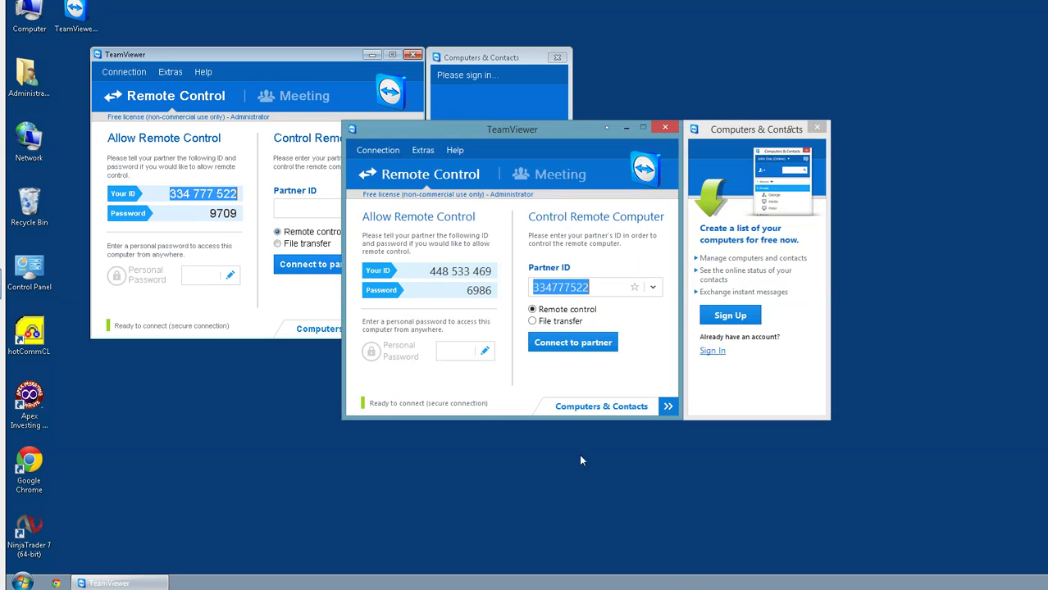
right_click(564, 290)
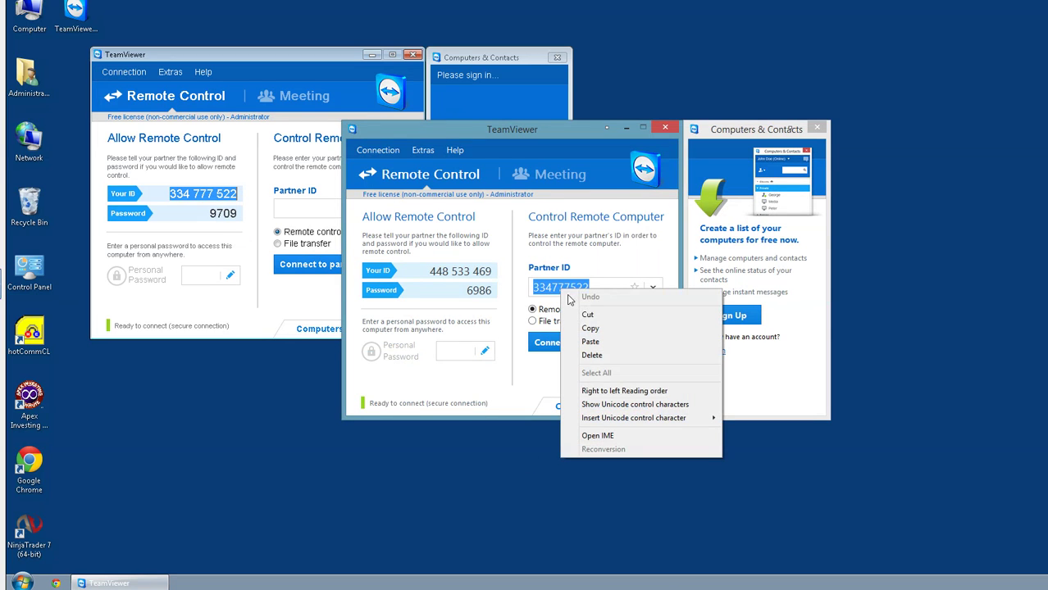
click(581, 342)
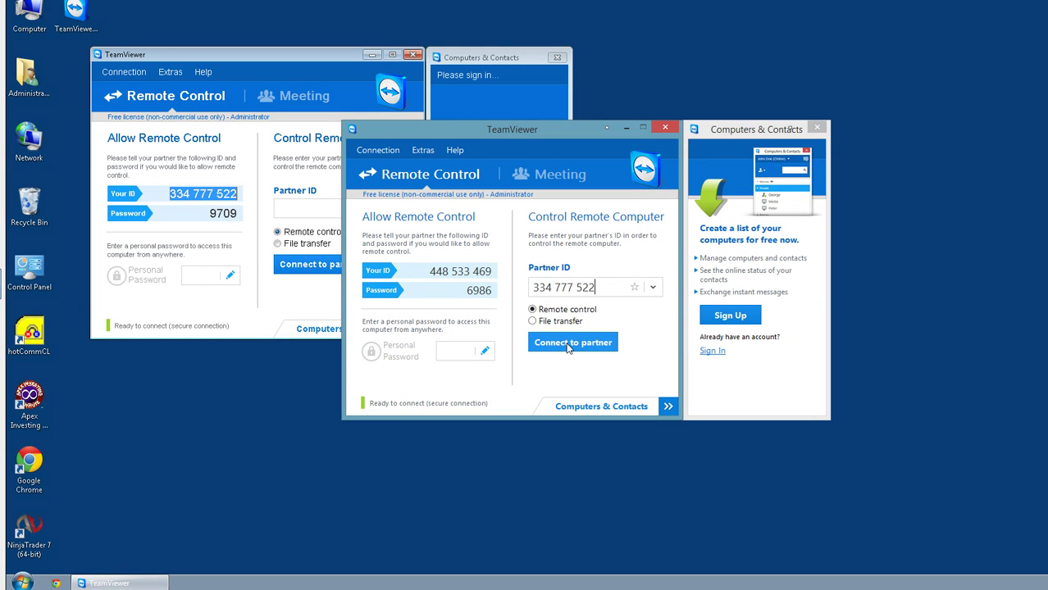
click(563, 347)
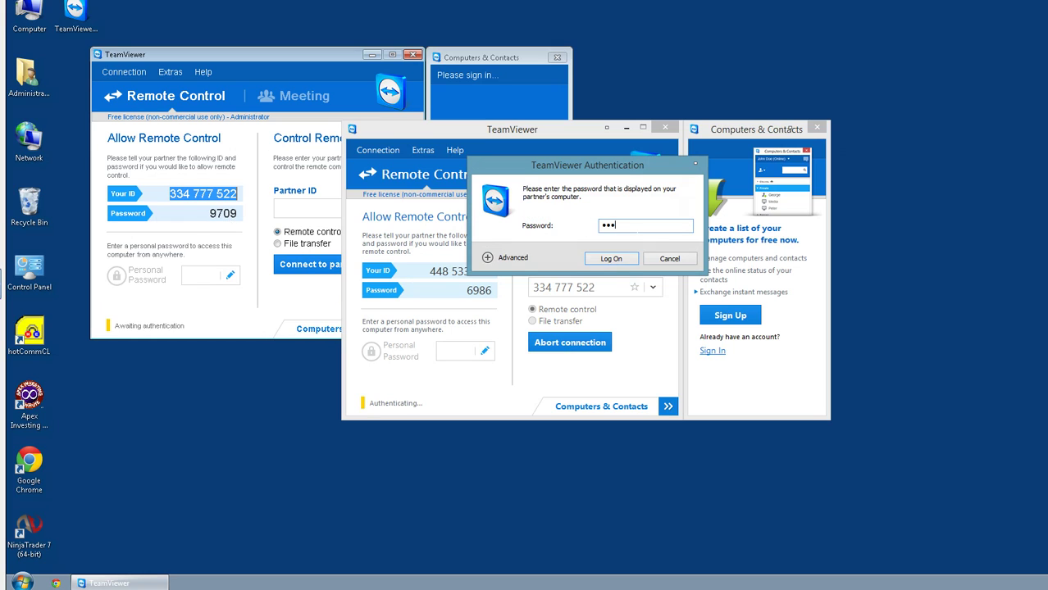
click(615, 261)
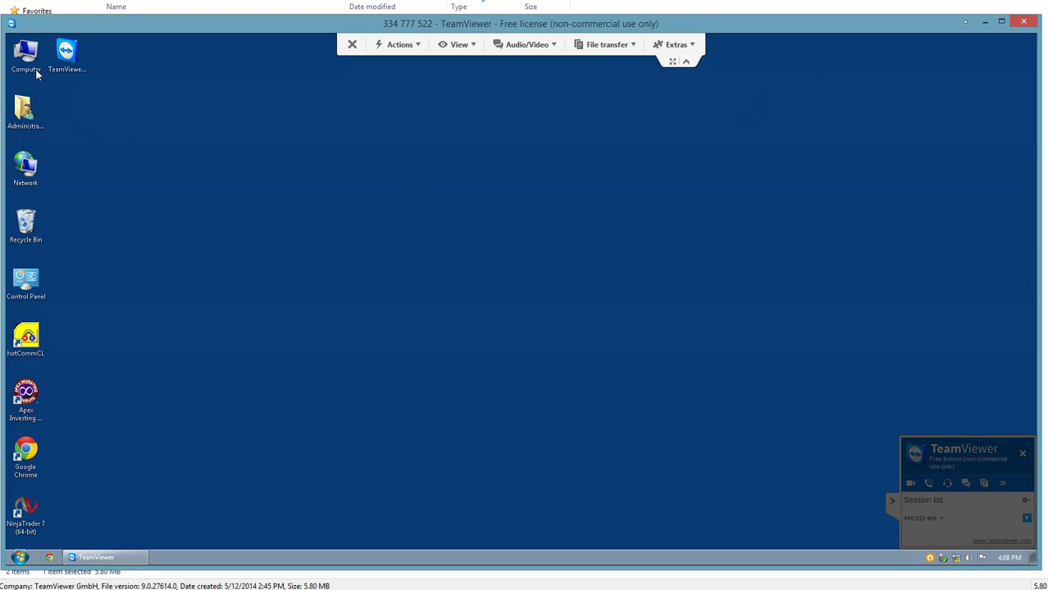
click(32, 68)
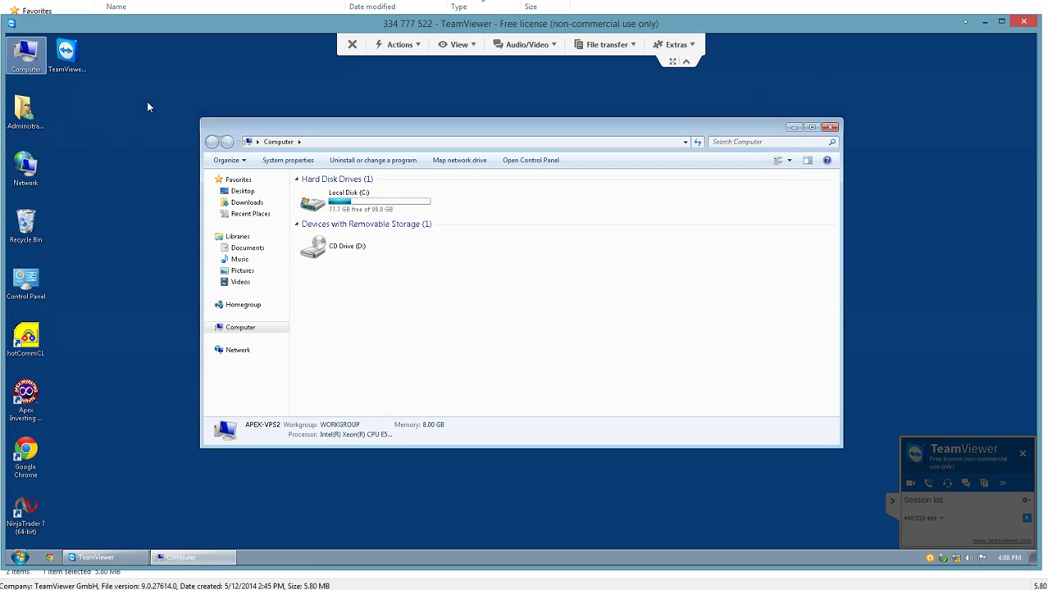
click(831, 129)
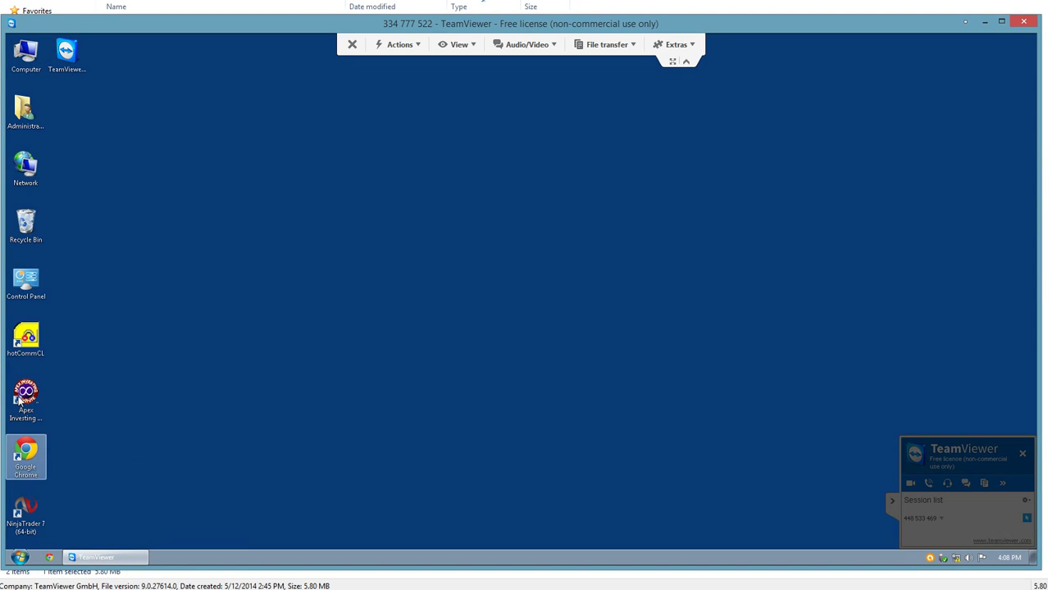
double_click(31, 464)
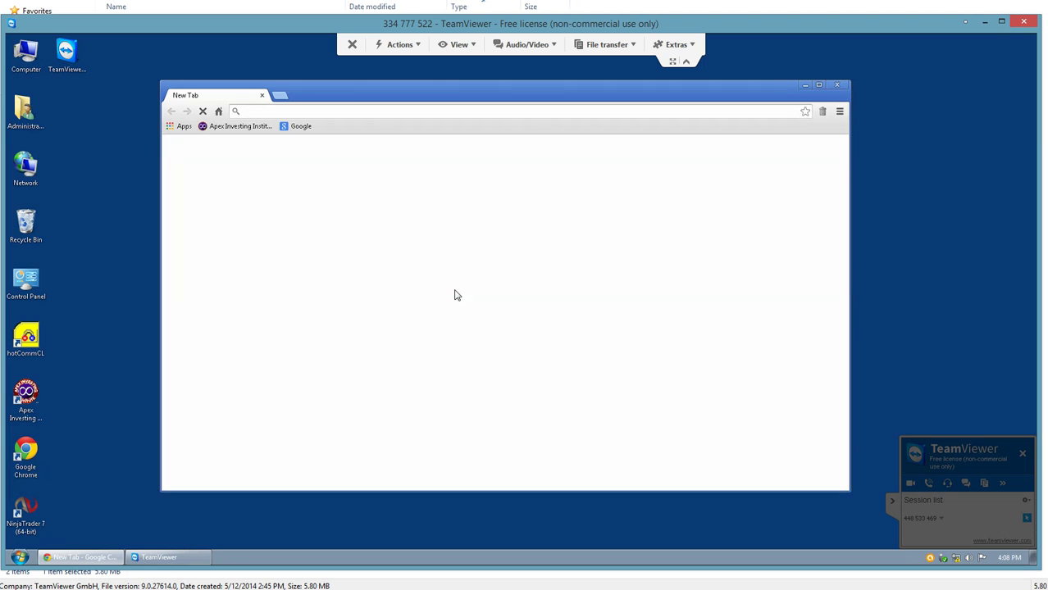
click(837, 85)
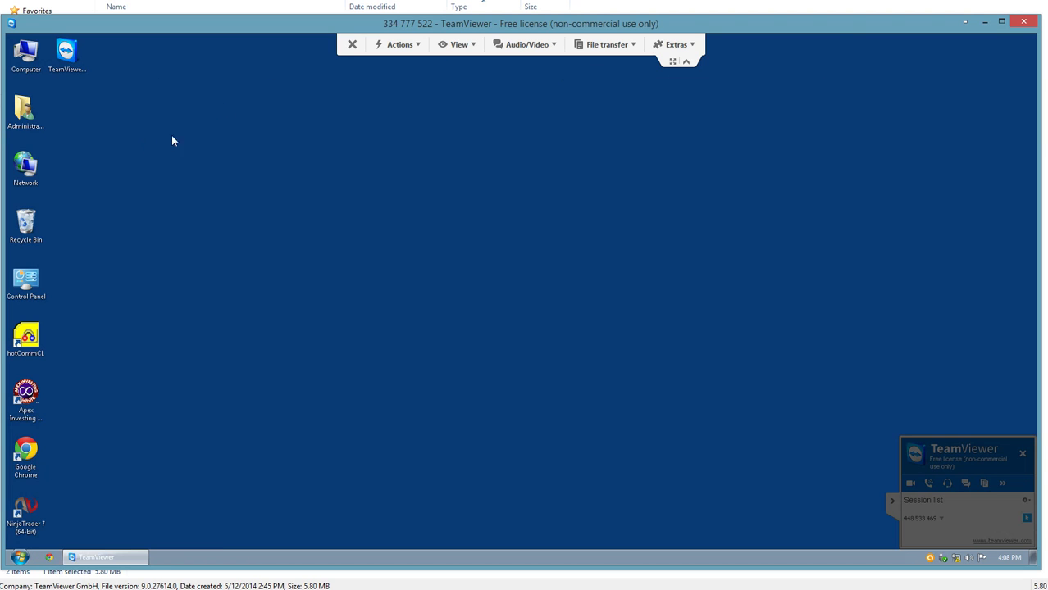
double_click(30, 62)
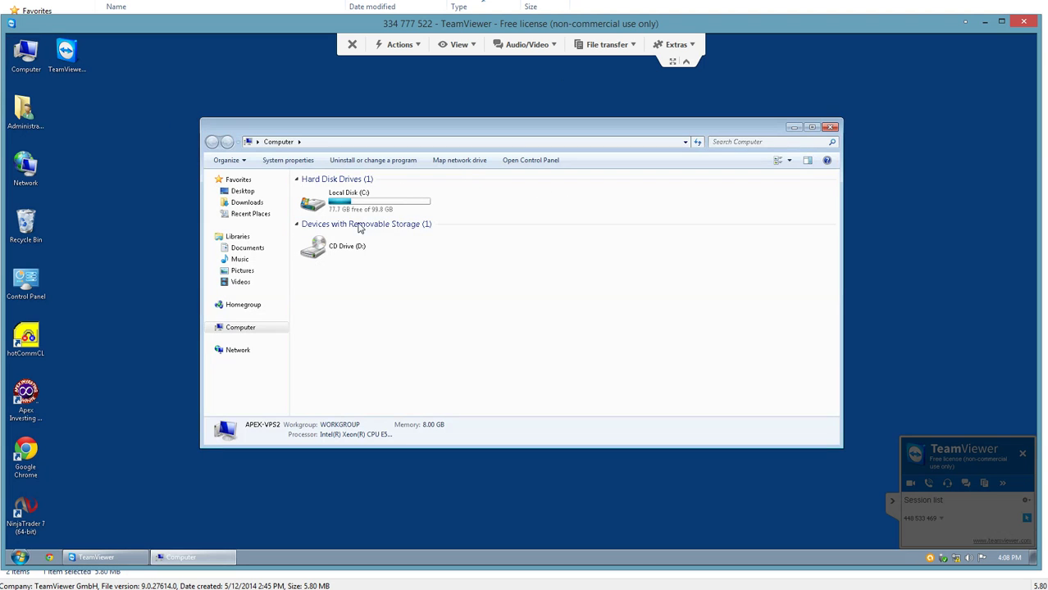
click(831, 128)
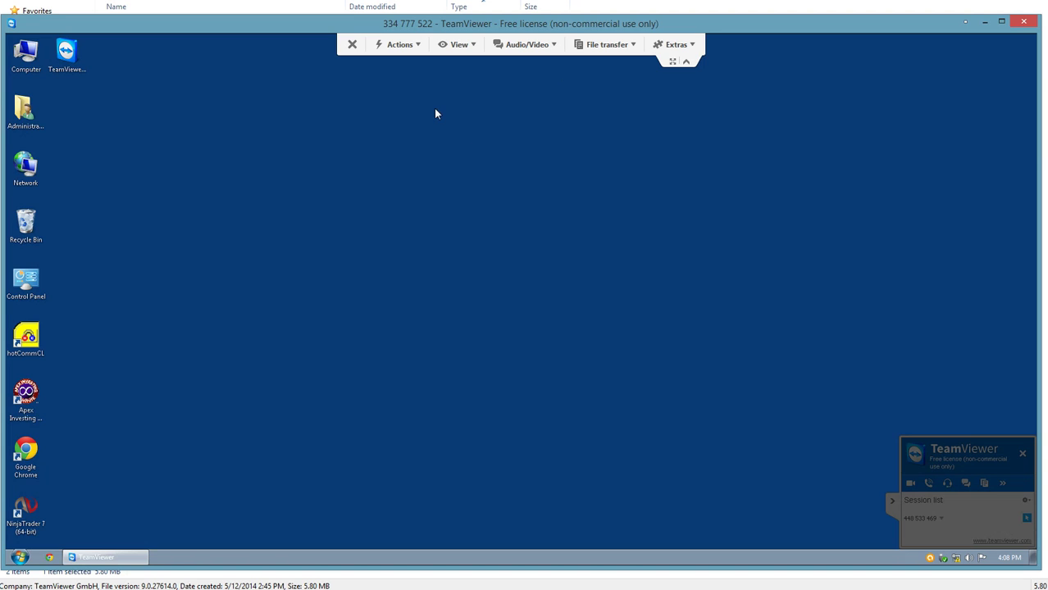
- Set the session's custom quality to 256 colours, then open and close Computer to check the display
click(460, 47)
mouse_move(468, 60)
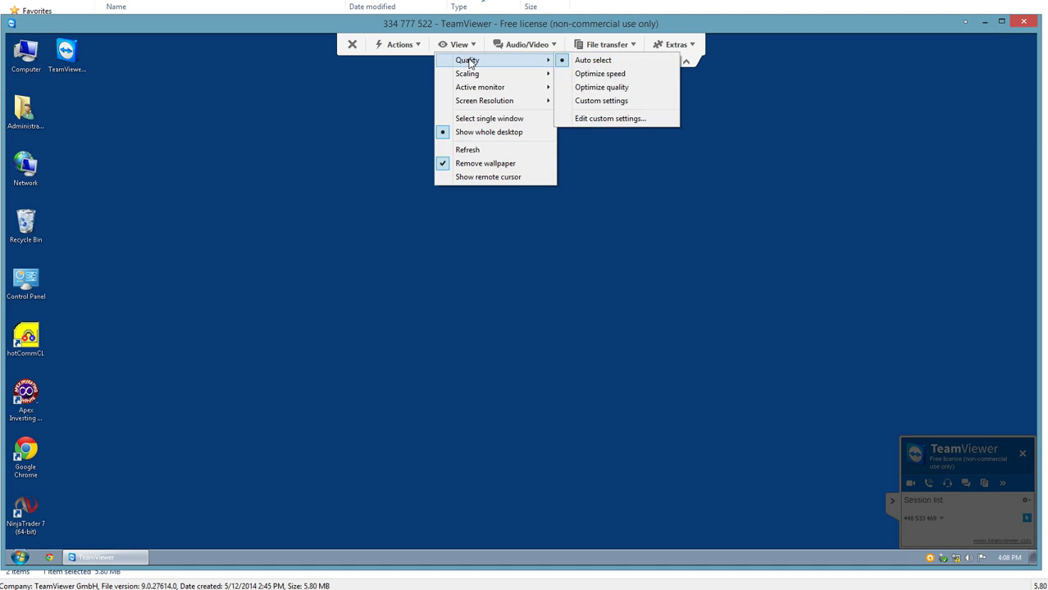
click(604, 119)
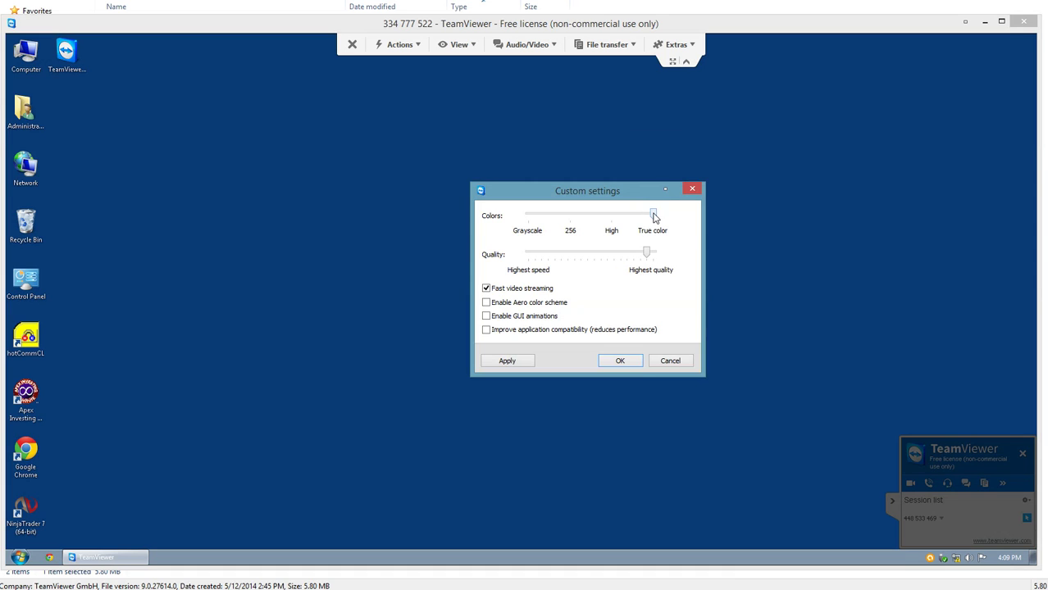
drag(653, 214, 580, 219)
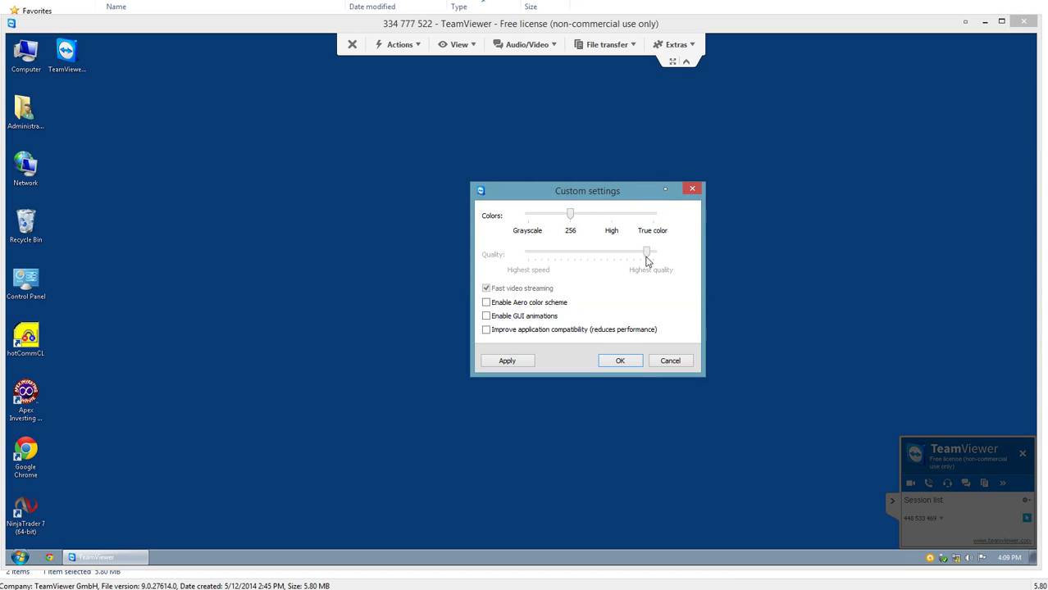
click(621, 362)
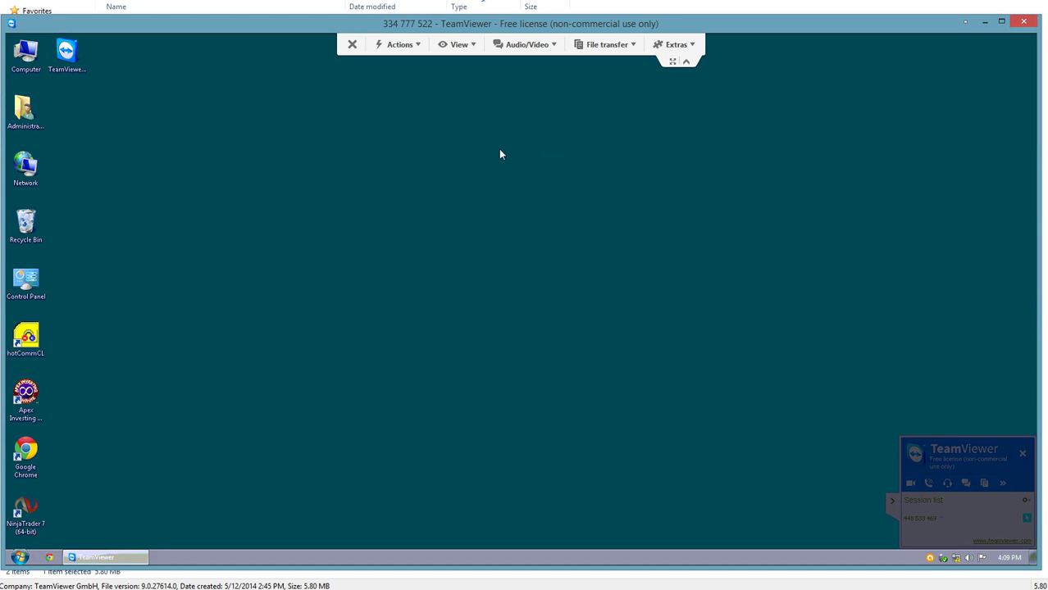
double_click(37, 66)
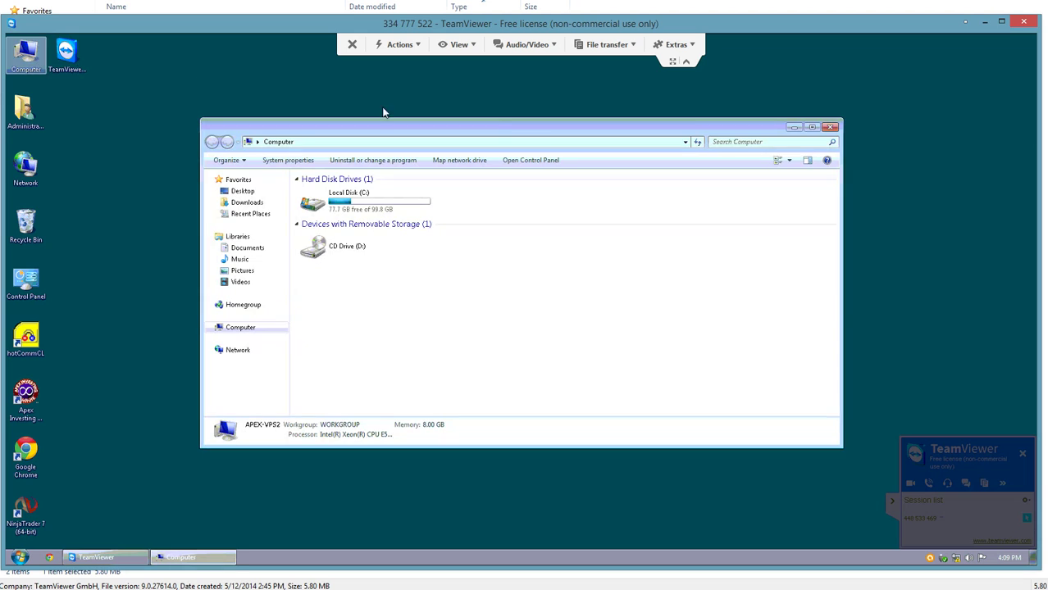
click(830, 128)
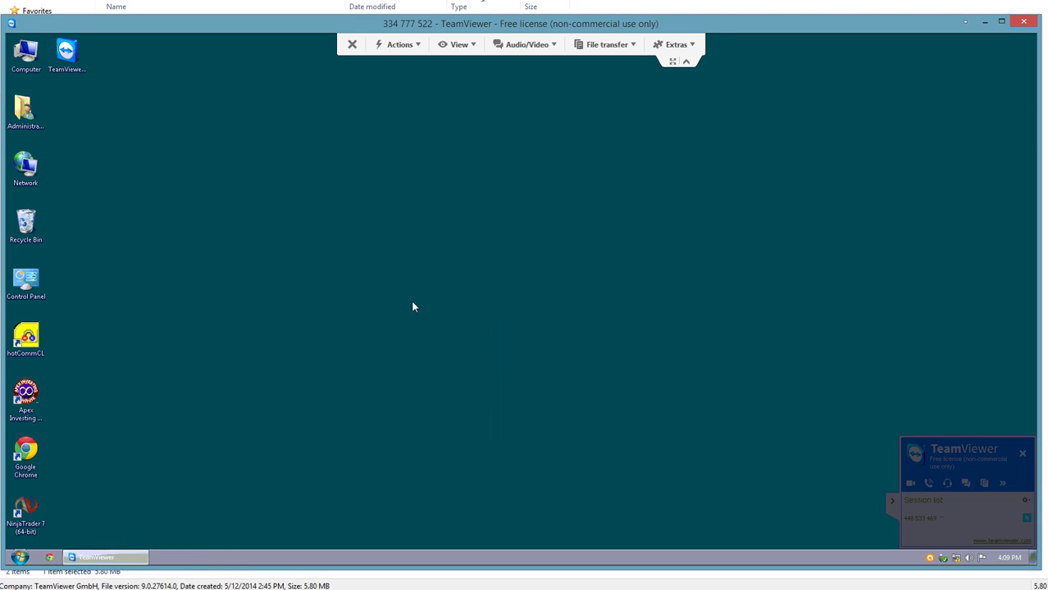